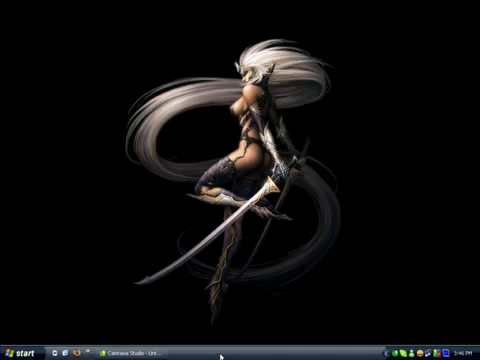
Open the Help and Support Center from the Start menu.
left_click(24, 352)
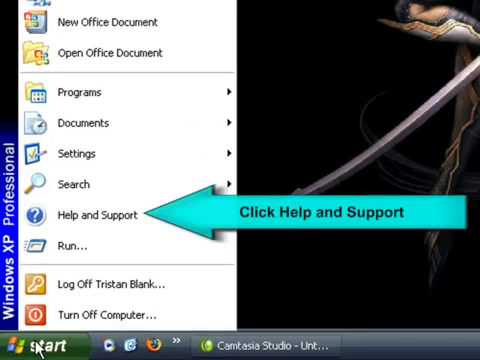
left_click(120, 226)
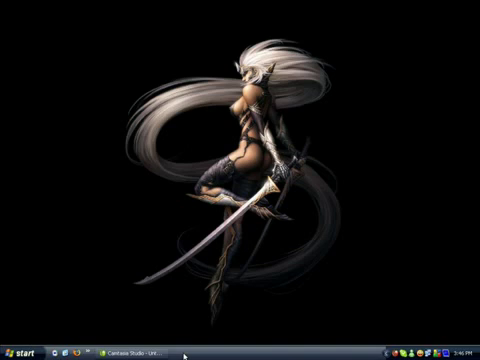
key("F1")
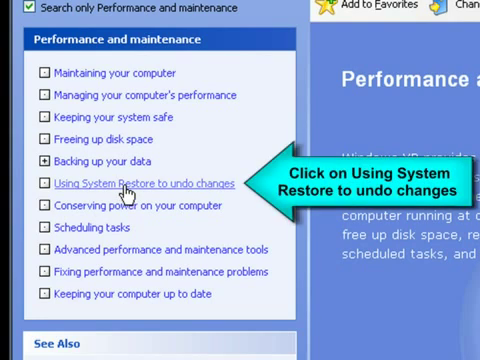
Open the 'Using System Restore to undo changes' help page under Performance and maintenance.
left_click(126, 190)
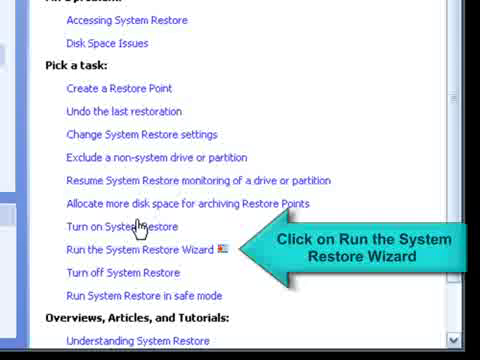
Run the System Restore Wizard with 'Restore my computer to an earlier time' and continue to the restore point calendar.
left_click(142, 254)
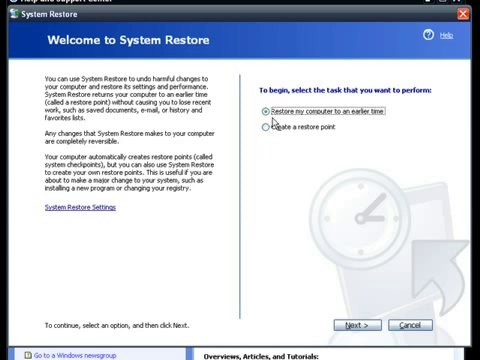
left_click(349, 329)
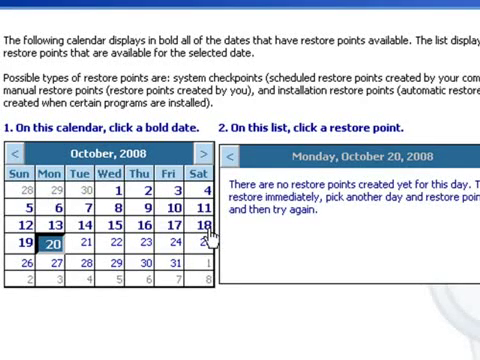
Select Saturday, October 18, 2008 to list its 10:27:35 PM System Checkpoint.
left_click(205, 226)
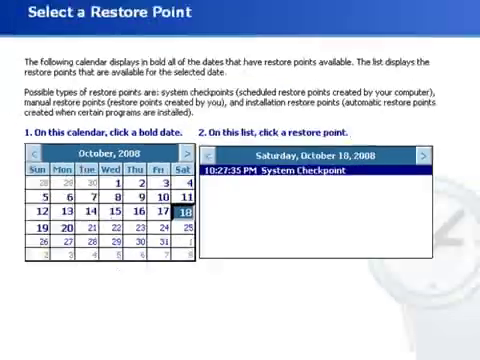